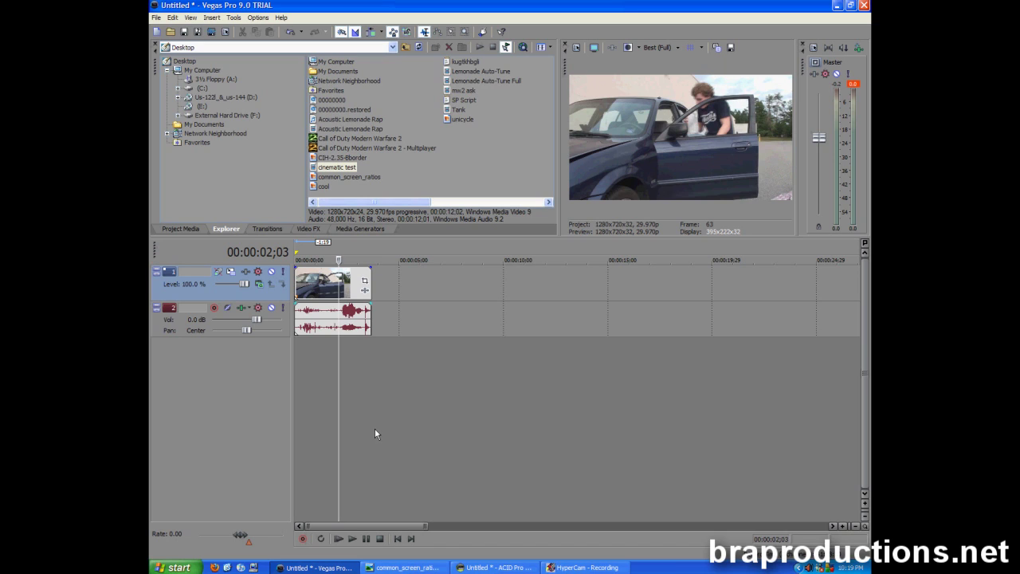
# - Scrub the car clip preview back to around 1;17 and play it from there
pyautogui.press('Right')
pyautogui.press('Right')
pyautogui.press('Right')
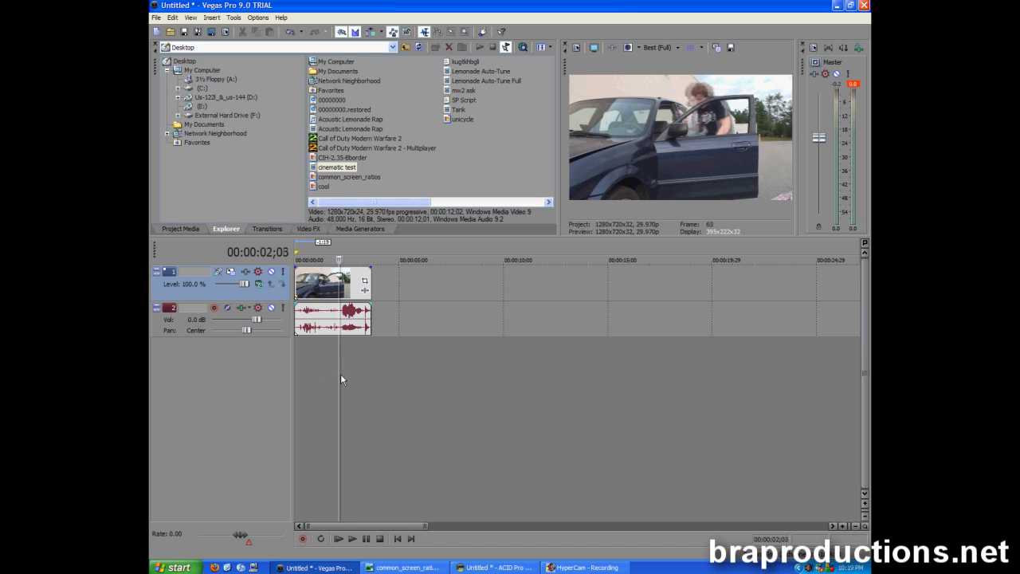
pyautogui.click(319, 364)
pyautogui.click(335, 373)
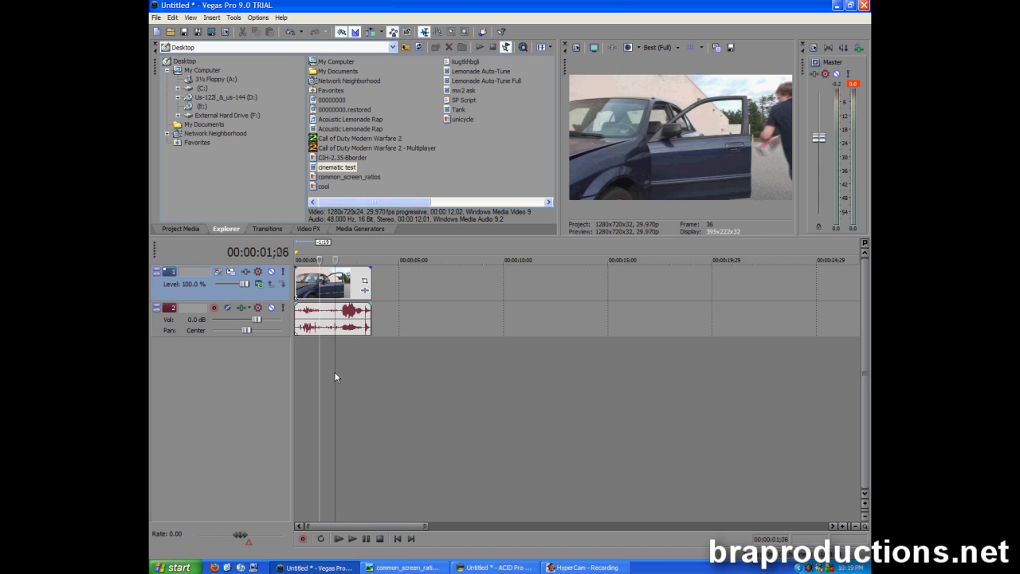
pyautogui.click(362, 377)
pyautogui.click(346, 378)
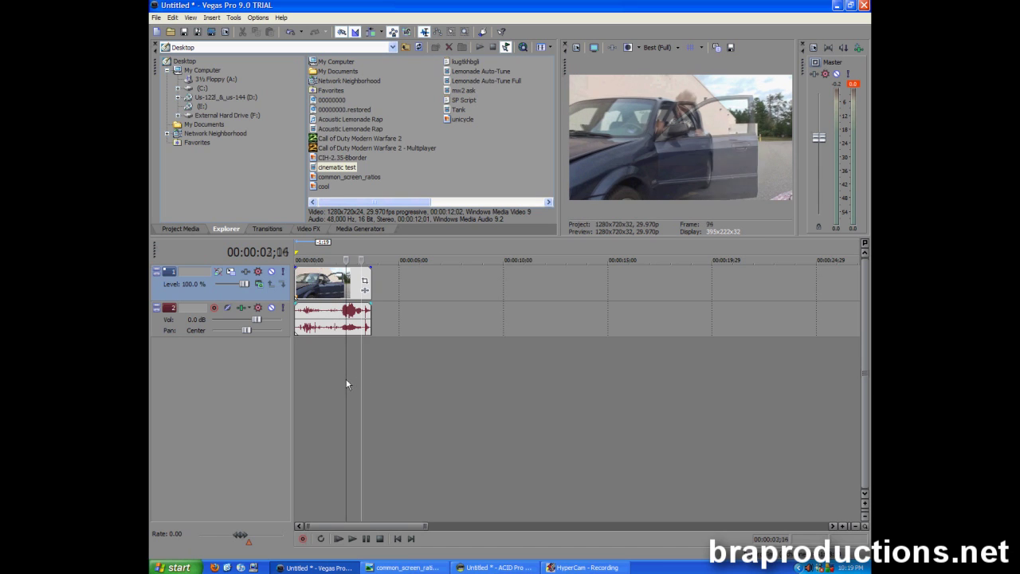
pyautogui.click(334, 377)
pyautogui.click(327, 377)
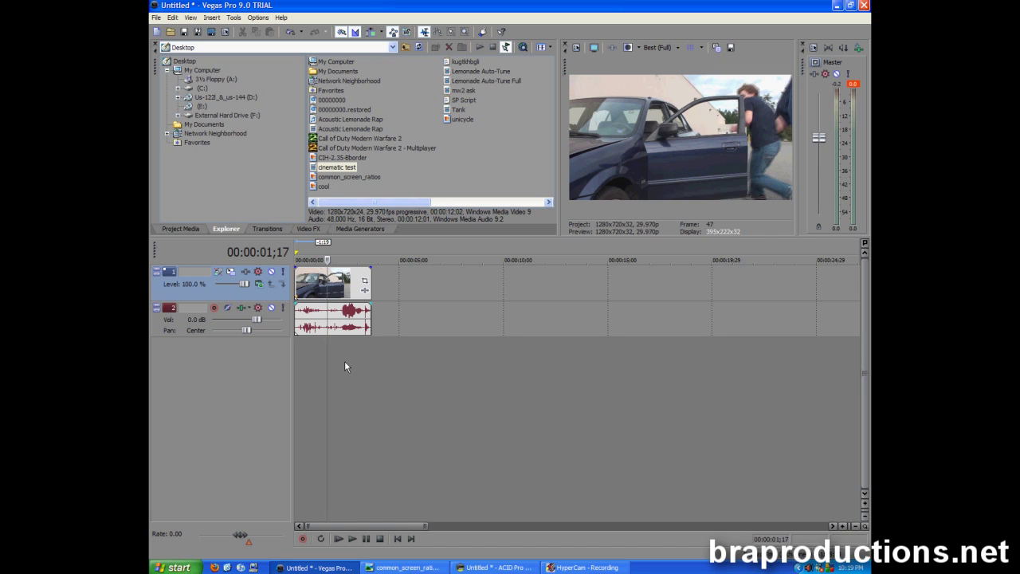
pyautogui.press('space')
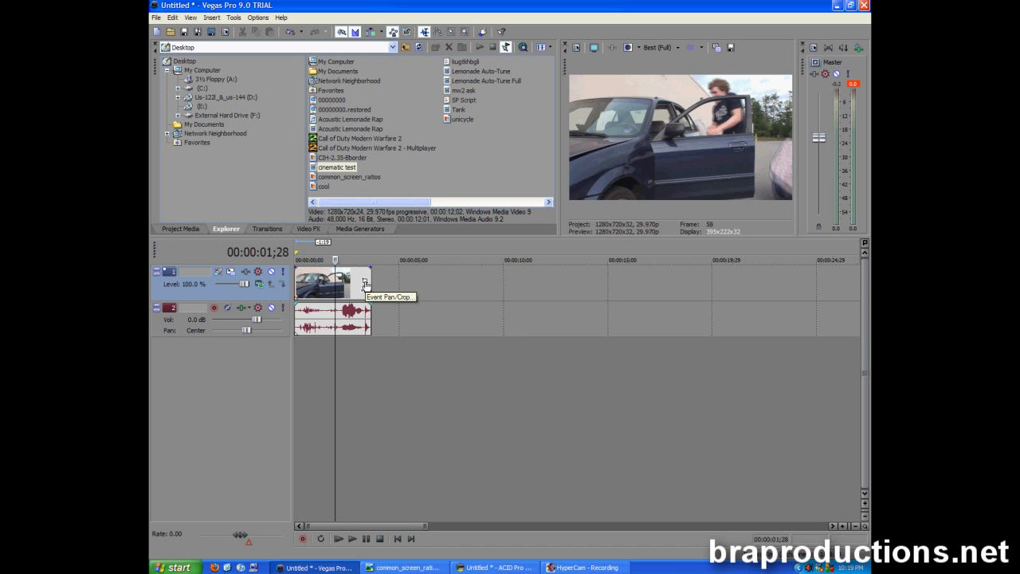
# - In the clip's Event Pan/Crop, unlock the aspect ratio, test a resize, then restore the full-size frame
pyautogui.click(366, 284)
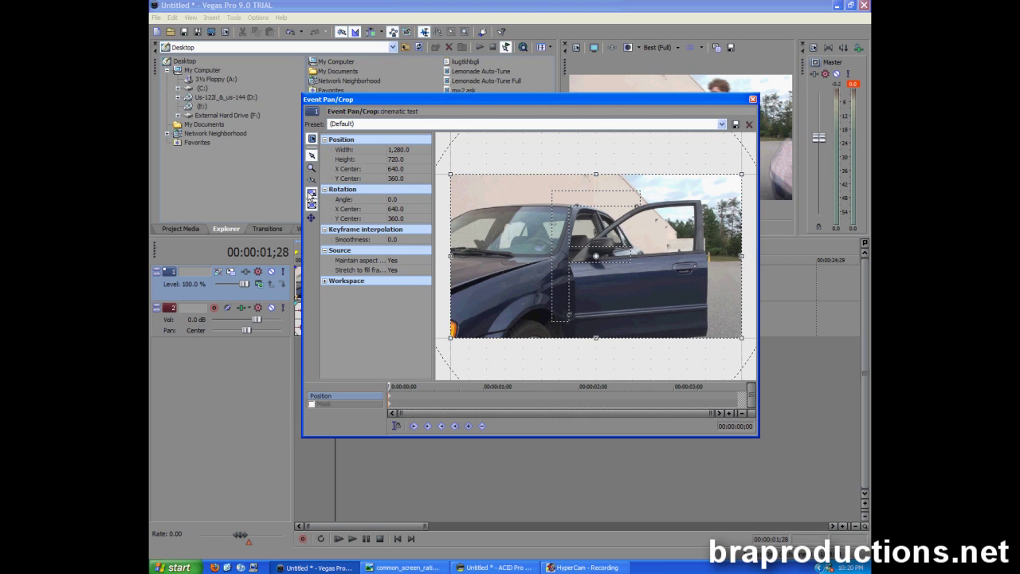
pyautogui.click(312, 194)
pyautogui.moveTo(448, 338); pyautogui.dragTo(459, 306)
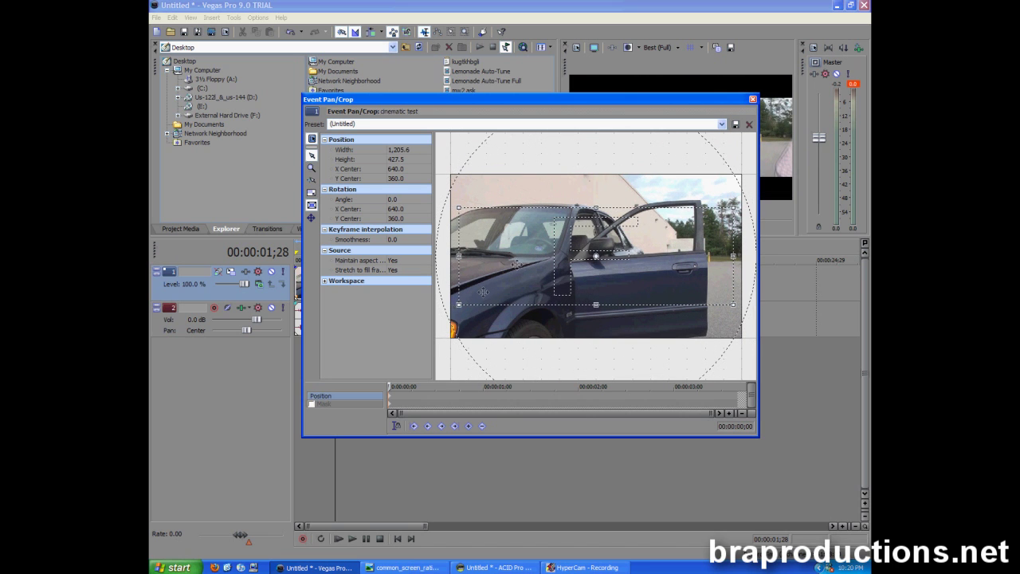
pyautogui.rightClick(517, 243)
pyautogui.click(530, 250)
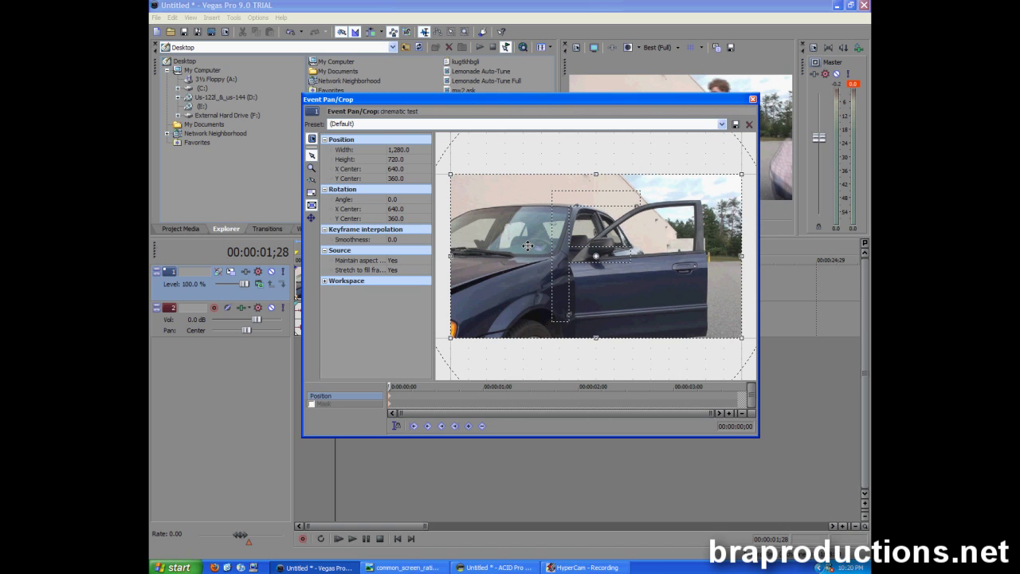
pyautogui.moveTo(590, 101); pyautogui.dragTo(594, 216)
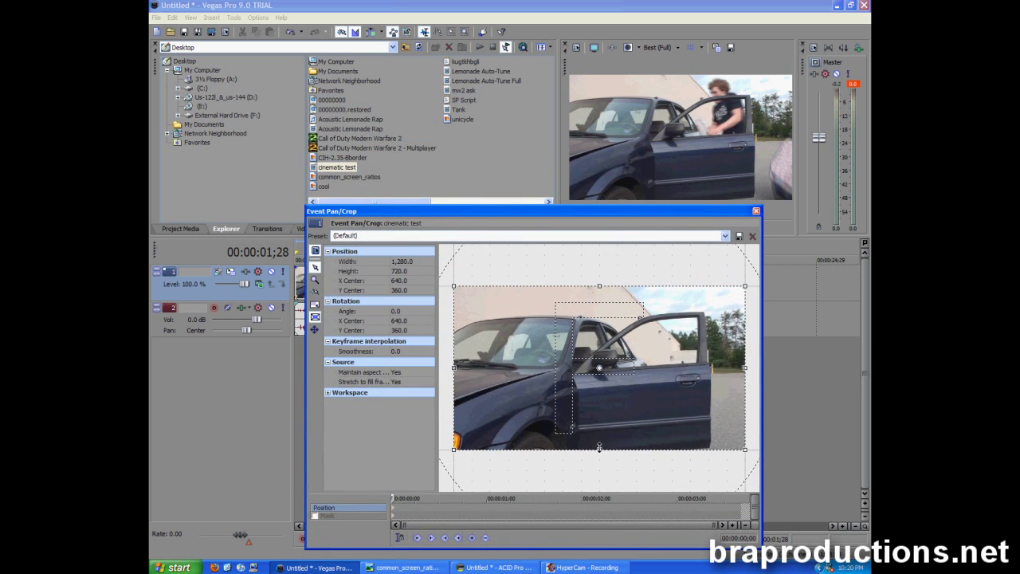
# - Drag the crop frame's bottom edge up until the height is about 501.9, letterboxing the clip
pyautogui.moveTo(599, 448); pyautogui.dragTo(610, 423)
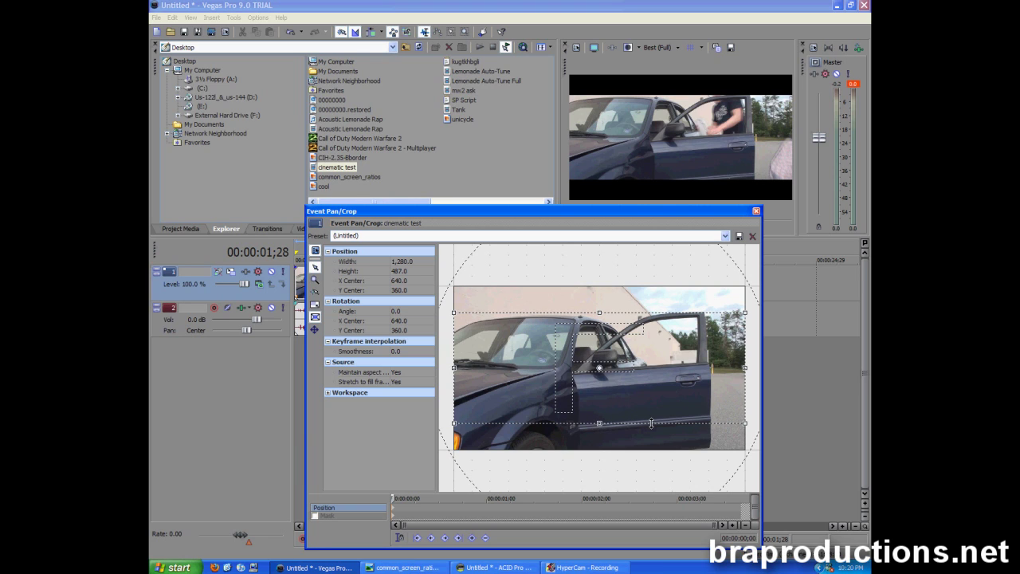
pyautogui.moveTo(651, 423); pyautogui.dragTo(599, 427)
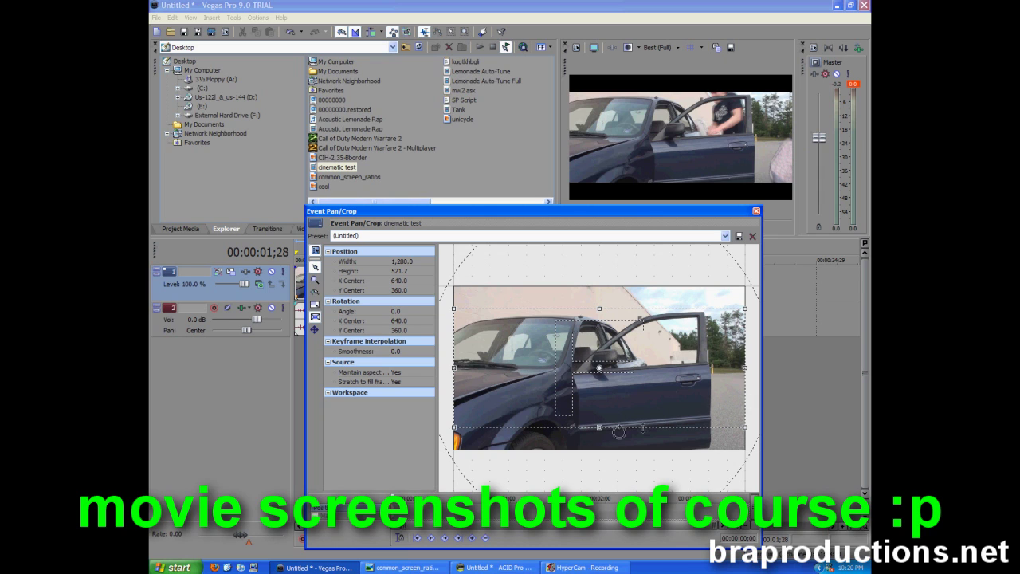
pyautogui.moveTo(599, 427)
pyautogui.mouseDown()
pyautogui.moveTo(599, 395)
pyautogui.moveTo(602, 425)
pyautogui.mouseUp()
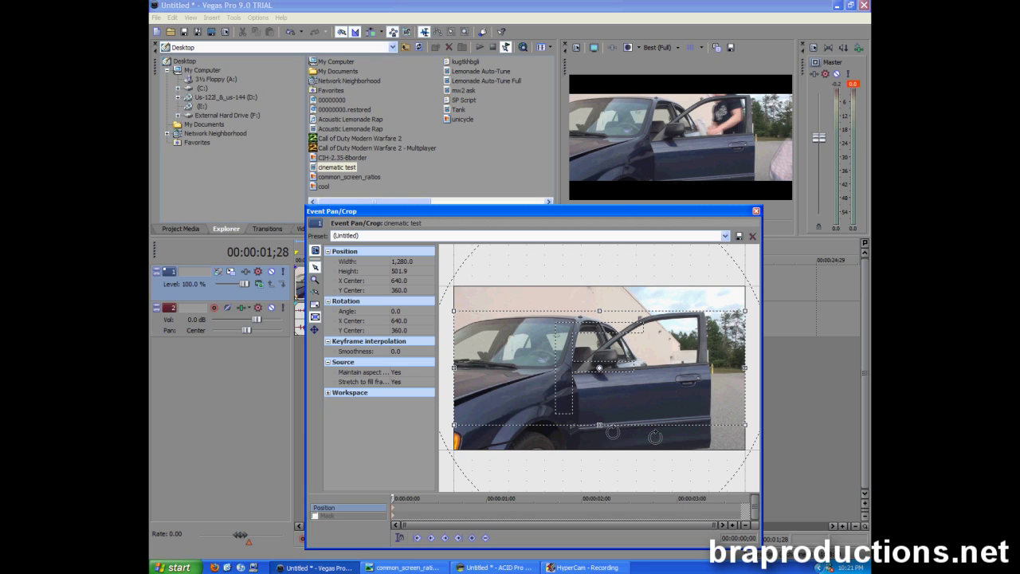
# - Move the 1280×501.9 crop frame until it is centred at X 637.5, Y 332.7
pyautogui.moveTo(610, 385); pyautogui.dragTo(596, 382)
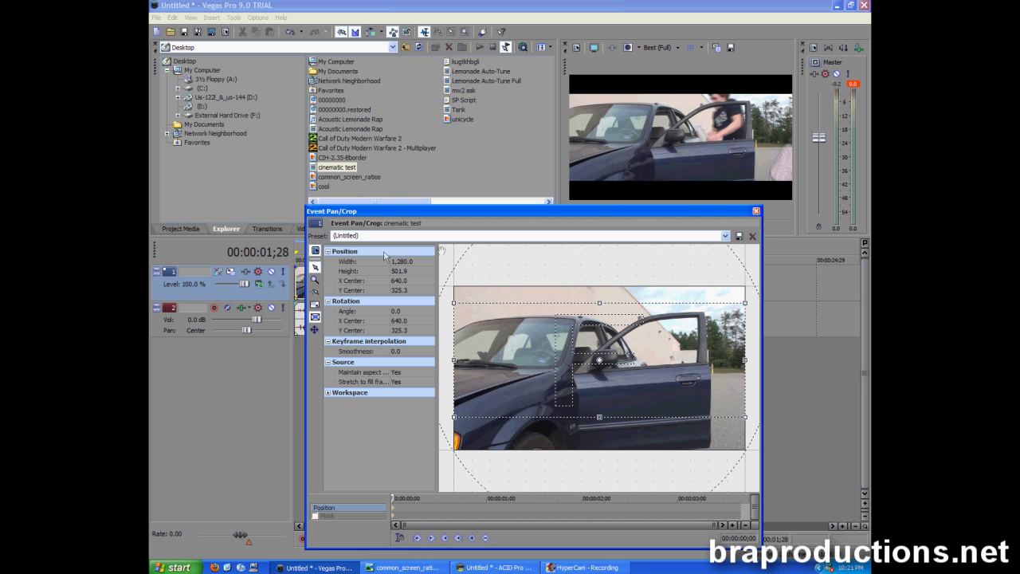
pyautogui.click(430, 292)
pyautogui.moveTo(587, 380); pyautogui.dragTo(539, 377)
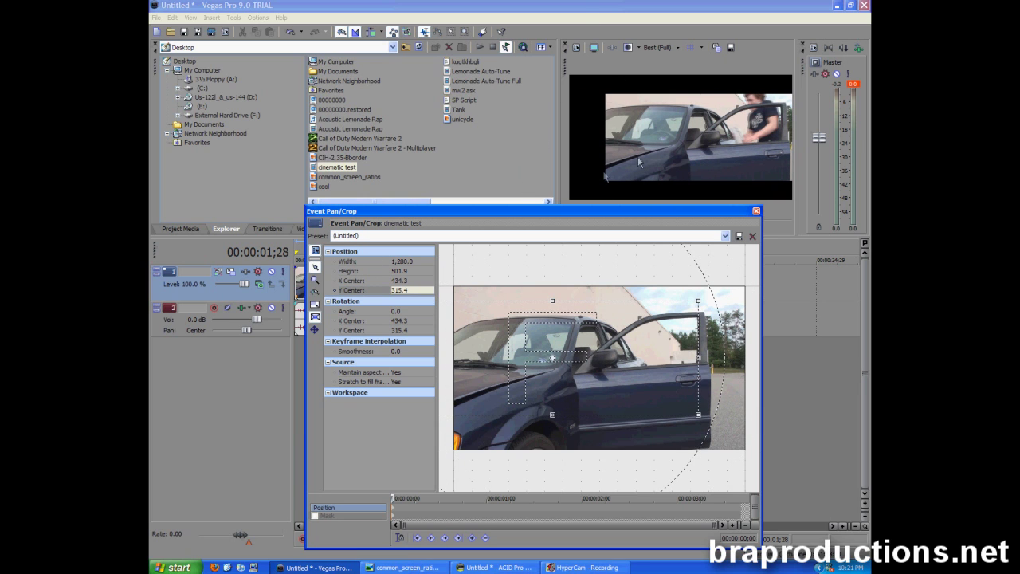
pyautogui.moveTo(564, 367); pyautogui.dragTo(607, 369)
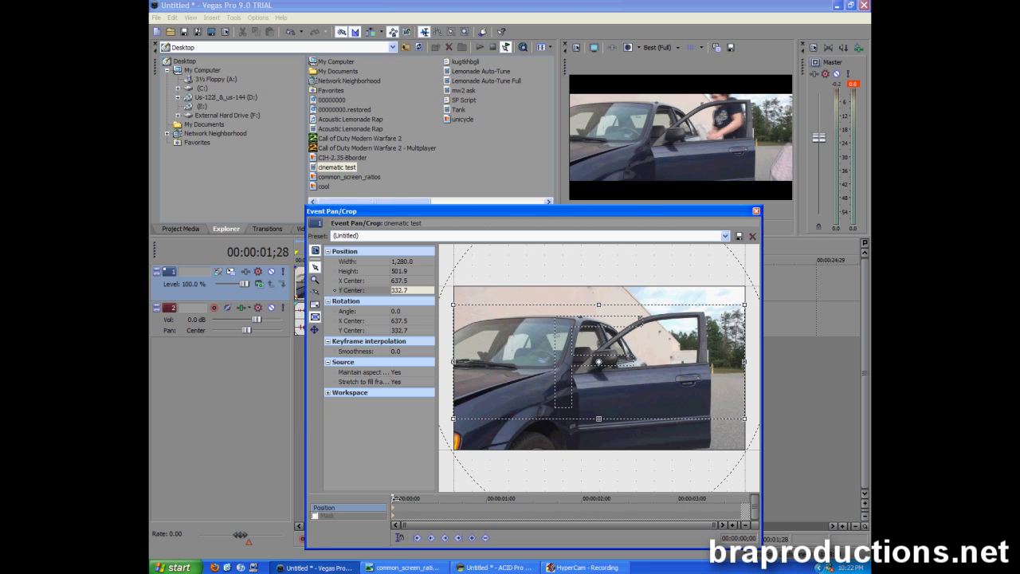
pyautogui.moveTo(389, 499); pyautogui.dragTo(423, 506)
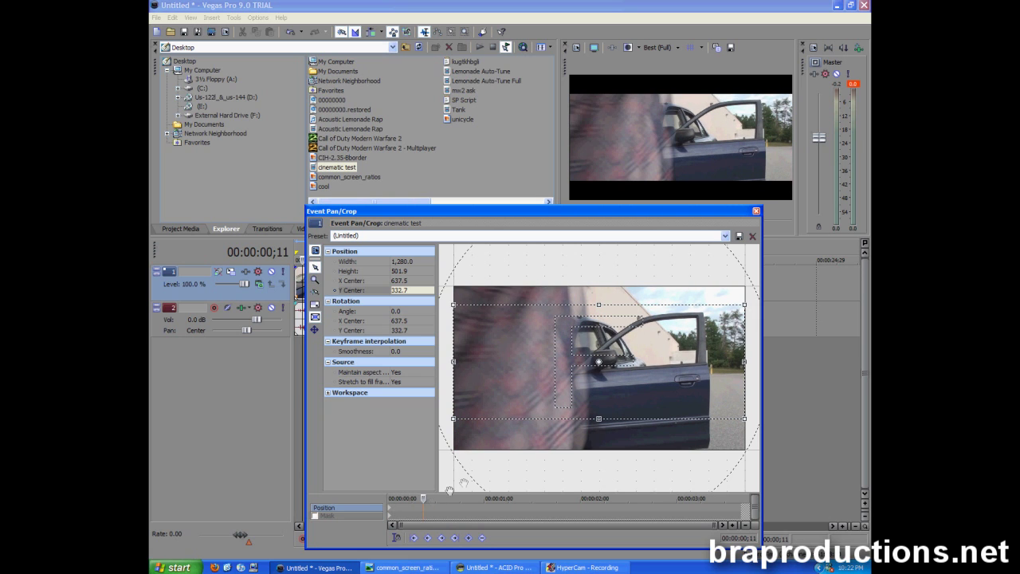
# - Add a later keyframe shifting the crop to centre 642.5, 332.7, and review the animation
pyautogui.moveTo(431, 498); pyautogui.dragTo(469, 499)
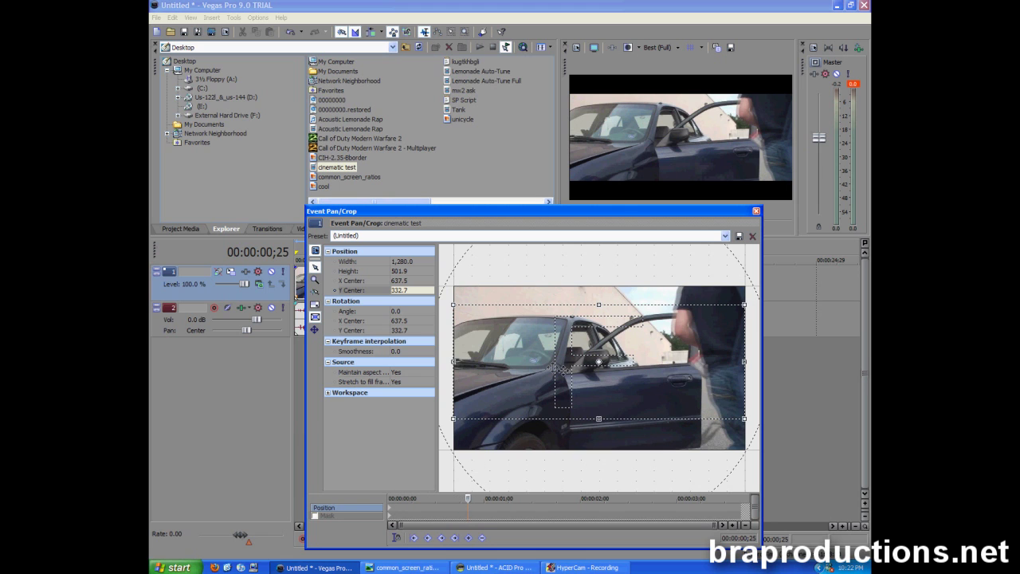
pyautogui.moveTo(578, 372); pyautogui.dragTo(579, 368)
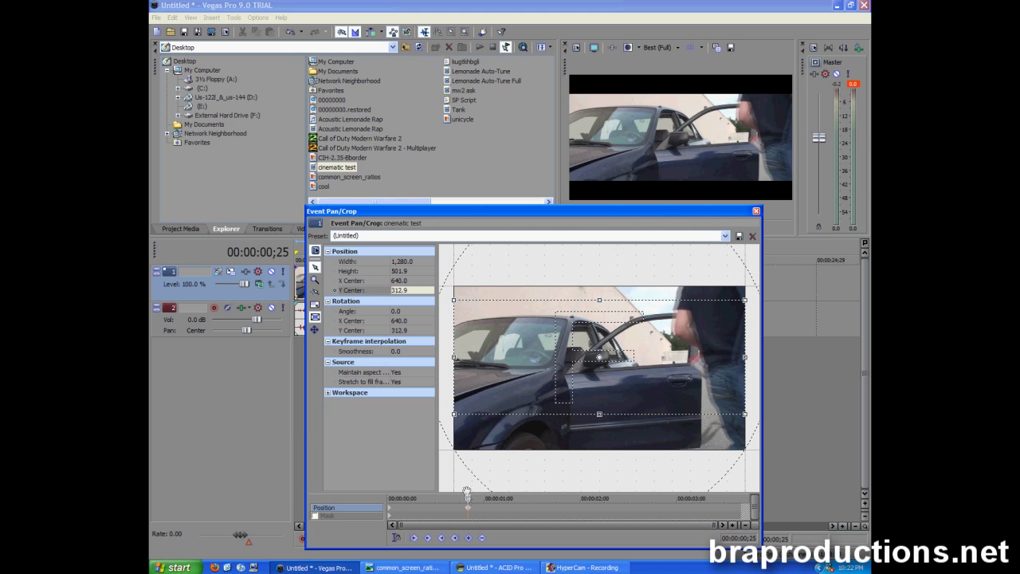
pyautogui.press('space')
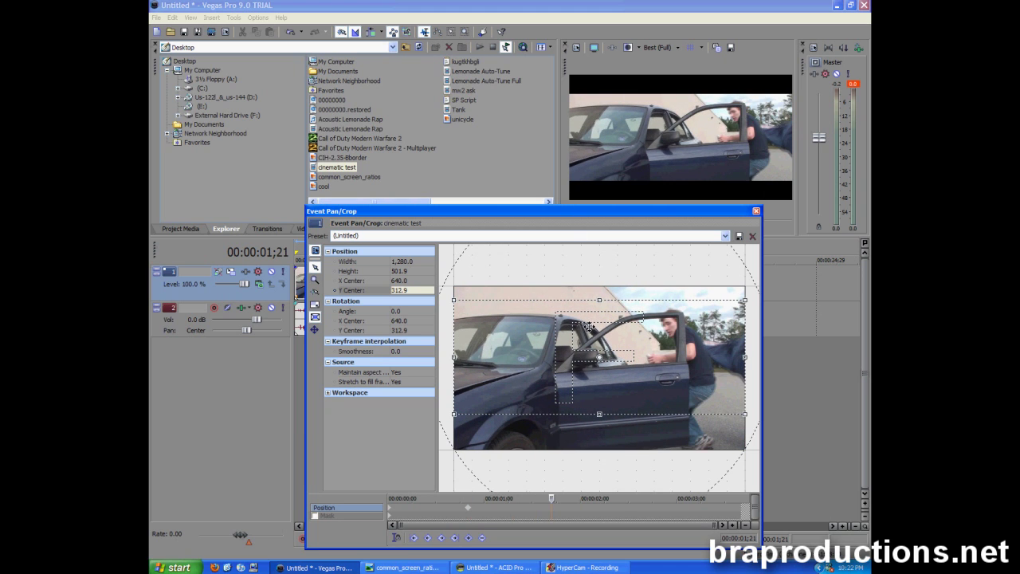
pyautogui.moveTo(589, 326); pyautogui.dragTo(589, 331)
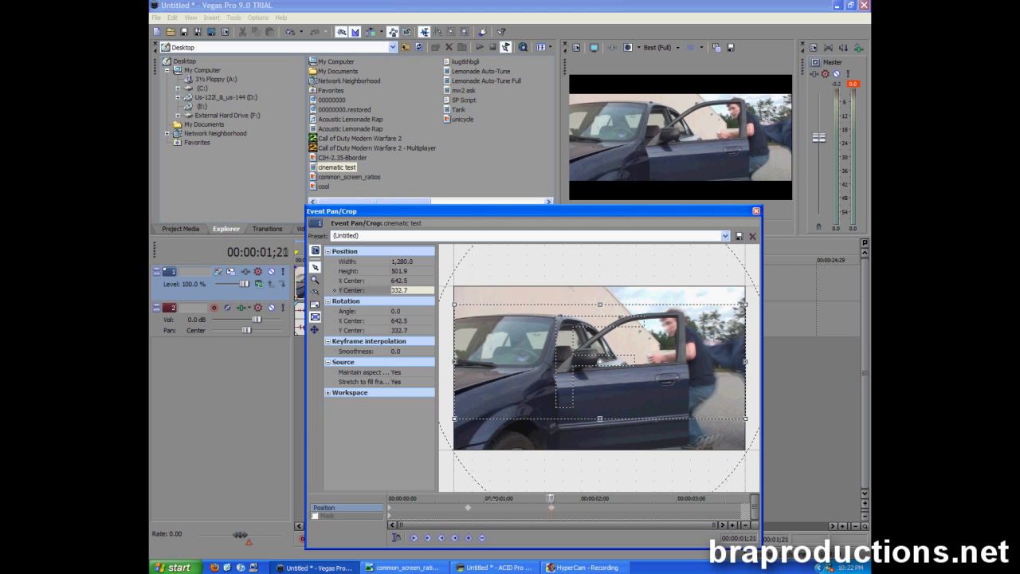
pyautogui.moveTo(551, 499); pyautogui.dragTo(435, 499)
pyautogui.click(414, 499)
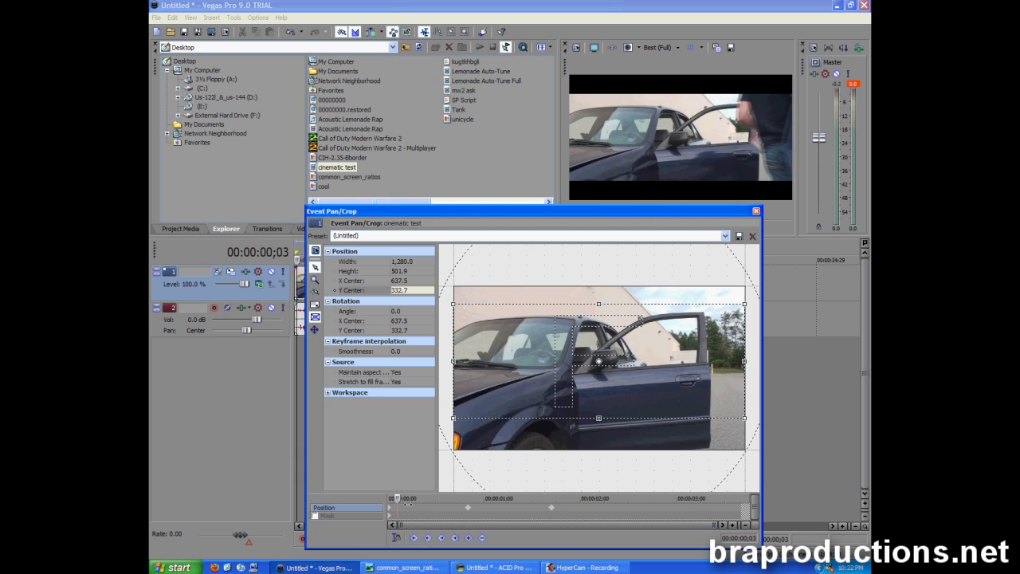
pyautogui.moveTo(415, 499); pyautogui.dragTo(617, 510)
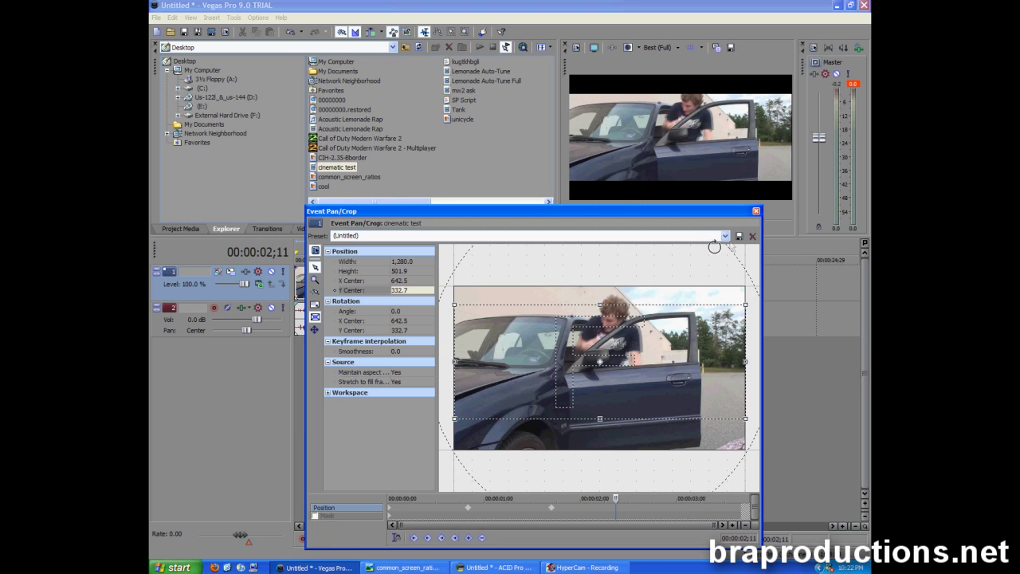
# - Close Pan/Crop and preview the letterboxed clip around 1;22 to 1;23
pyautogui.click(756, 212)
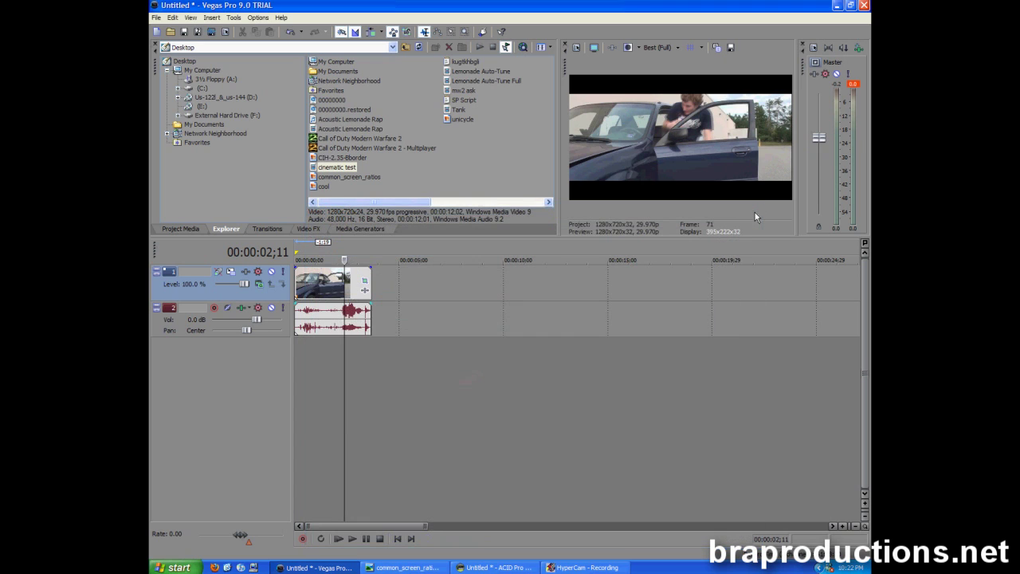
pyautogui.click(330, 388)
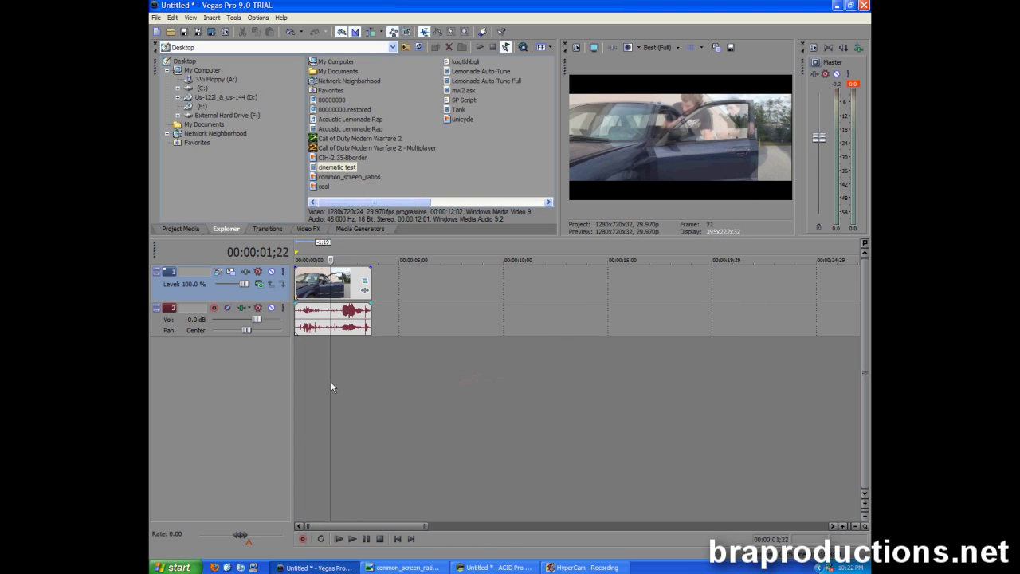
pyautogui.moveTo(303, 388); pyautogui.dragTo(358, 365)
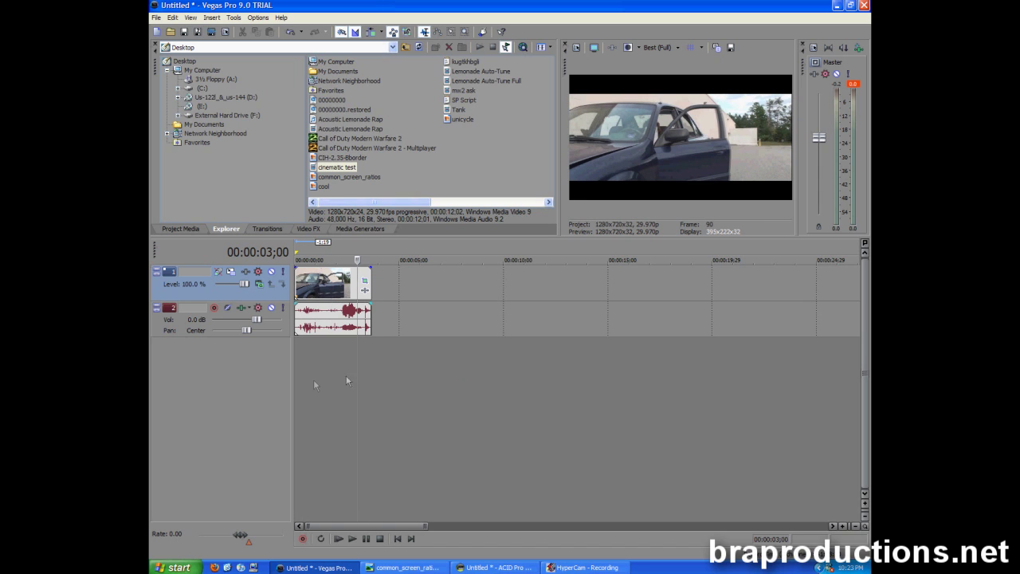
# - Drop the Color Corrector's Reset to None preset onto the car clip and reposition its FX window
pyautogui.click(308, 230)
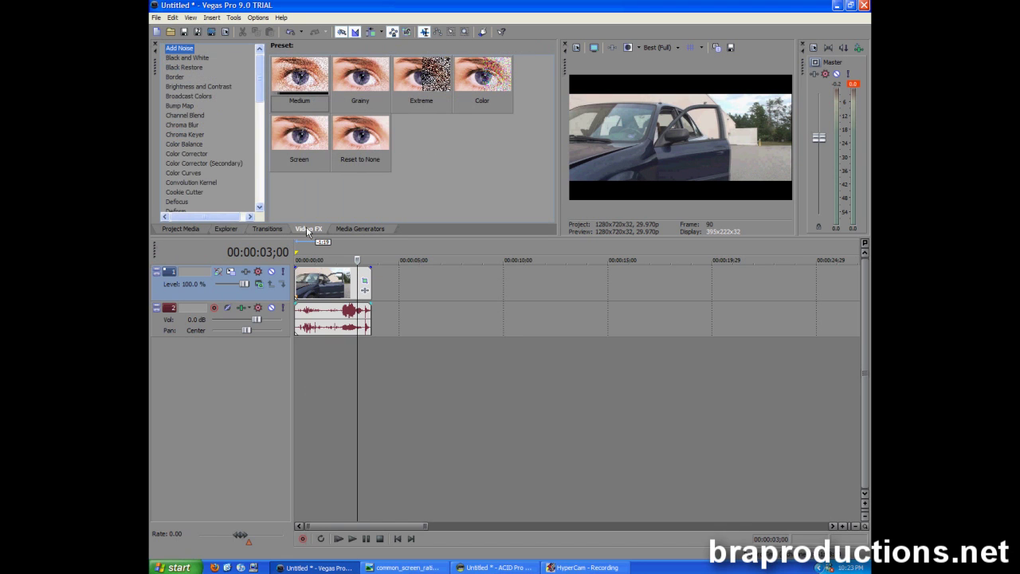
pyautogui.click(191, 153)
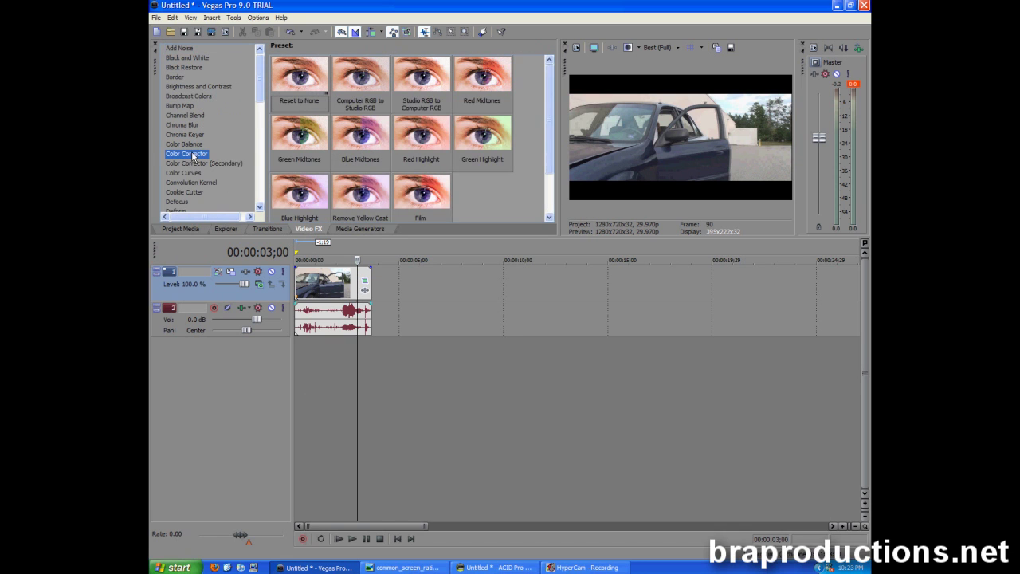
pyautogui.moveTo(299, 78); pyautogui.dragTo(339, 288)
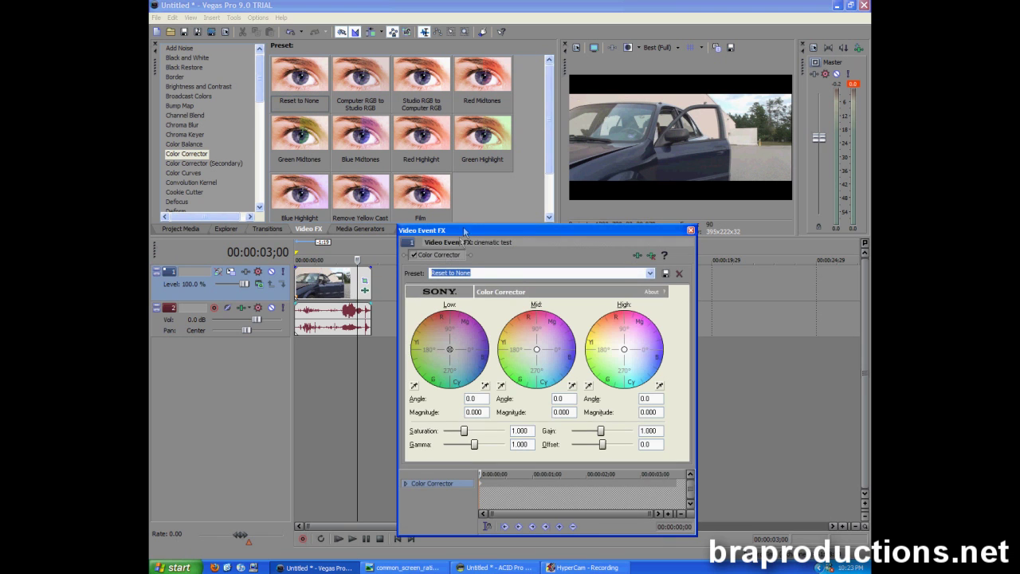
pyautogui.moveTo(468, 231); pyautogui.dragTo(399, 182)
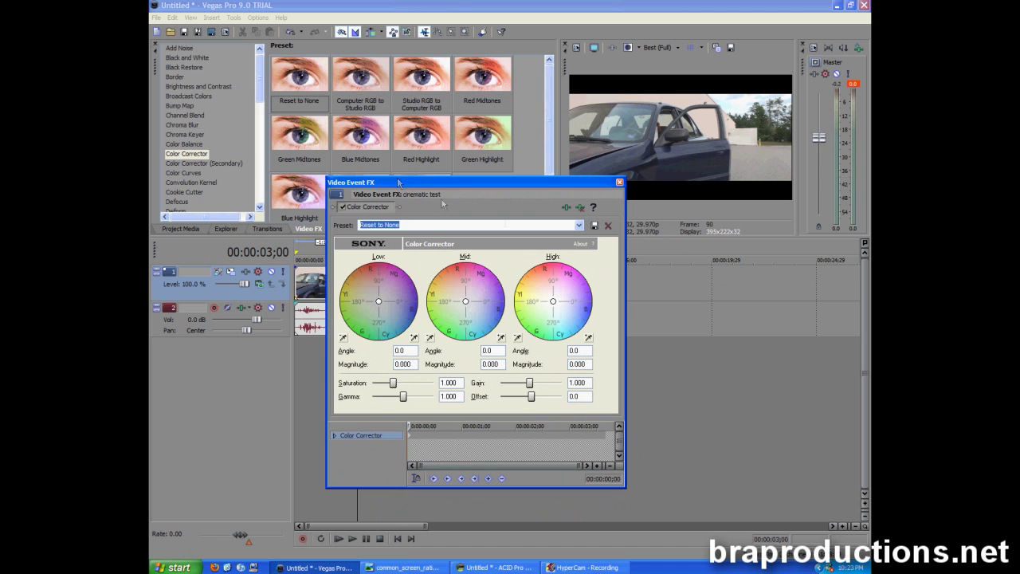
pyautogui.moveTo(495, 181); pyautogui.dragTo(491, 216)
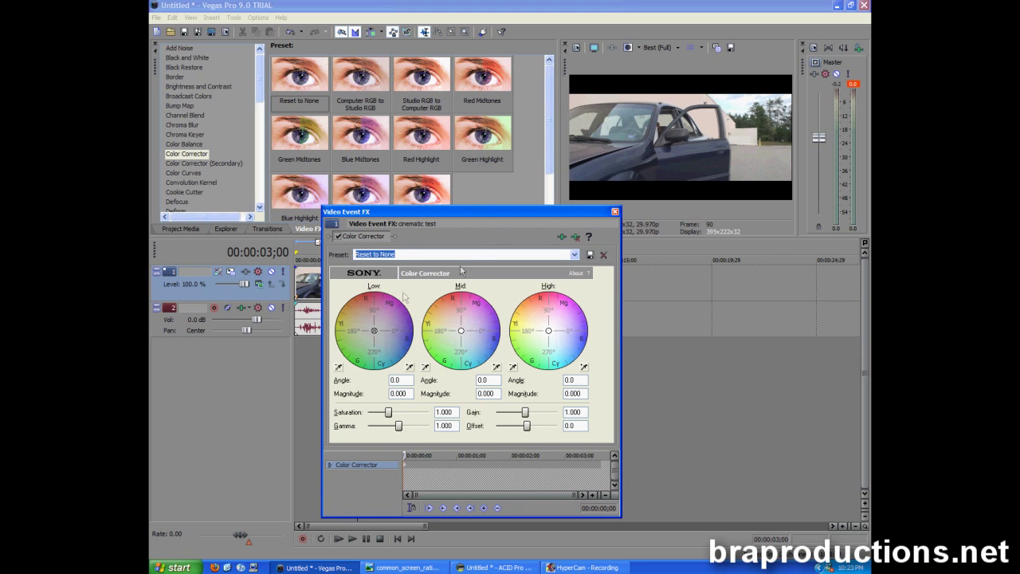
# - Tint shadows, midtones and highlights toward purple, and raise saturation to 1.527 and gain to 1.050
pyautogui.moveTo(375, 331); pyautogui.dragTo(379, 328)
pyautogui.moveTo(461, 330); pyautogui.dragTo(467, 330)
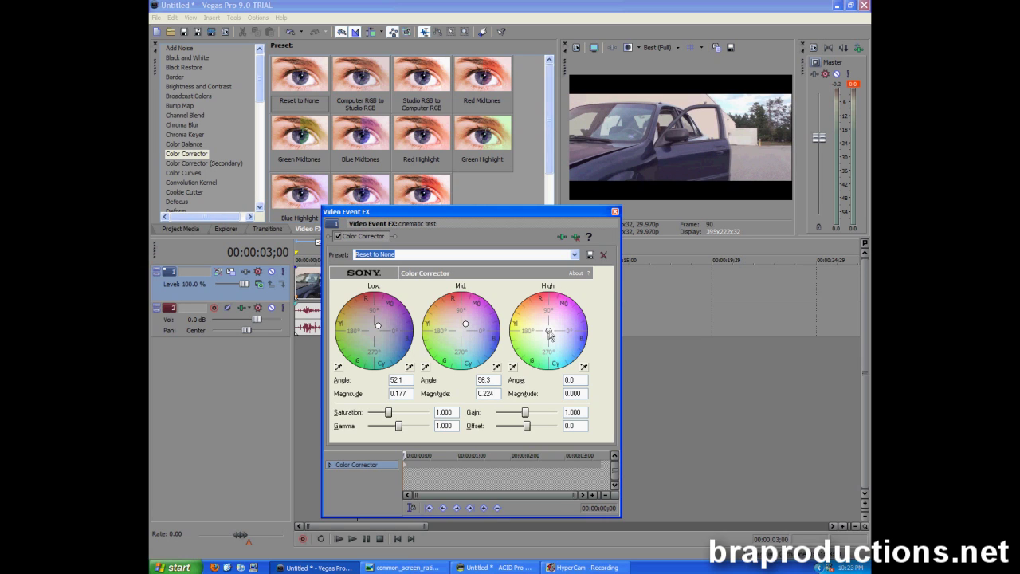
pyautogui.moveTo(548, 334); pyautogui.dragTo(549, 328)
pyautogui.moveTo(388, 413); pyautogui.dragTo(396, 428)
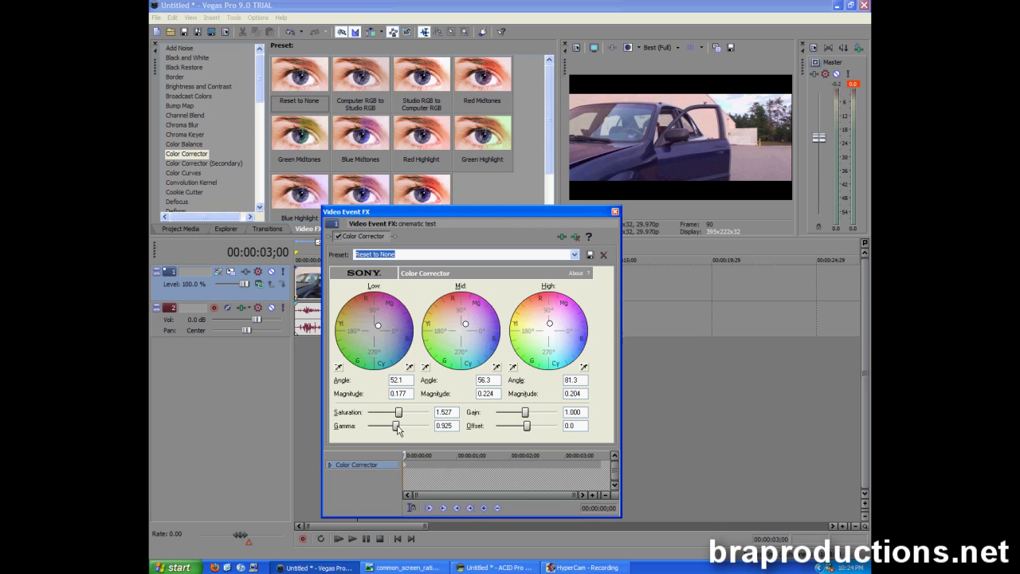
pyautogui.moveTo(525, 413)
pyautogui.mouseDown()
pyautogui.moveTo(522, 428)
pyautogui.moveTo(536, 428)
pyautogui.moveTo(525, 428)
pyautogui.mouseUp()
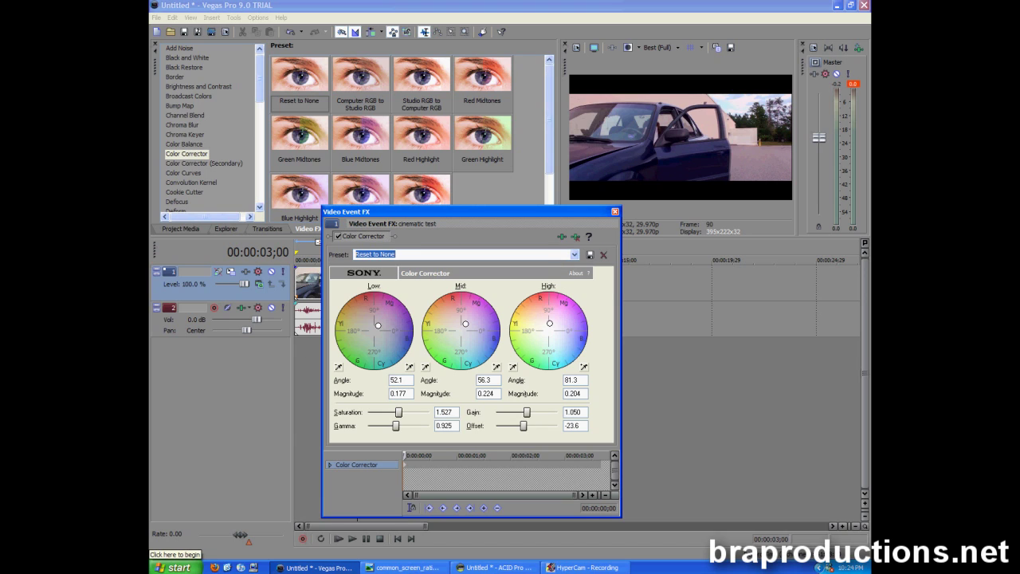
# - Switch the Color Corrector to the Film preset and close the effect window
pyautogui.press('BackSpace')
pyautogui.write('F')
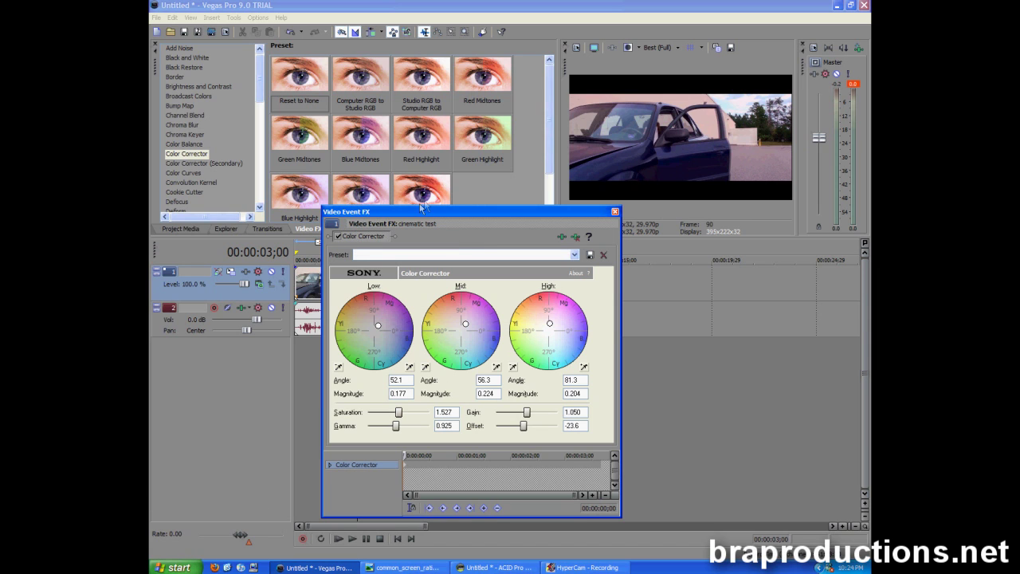
pyautogui.click(574, 255)
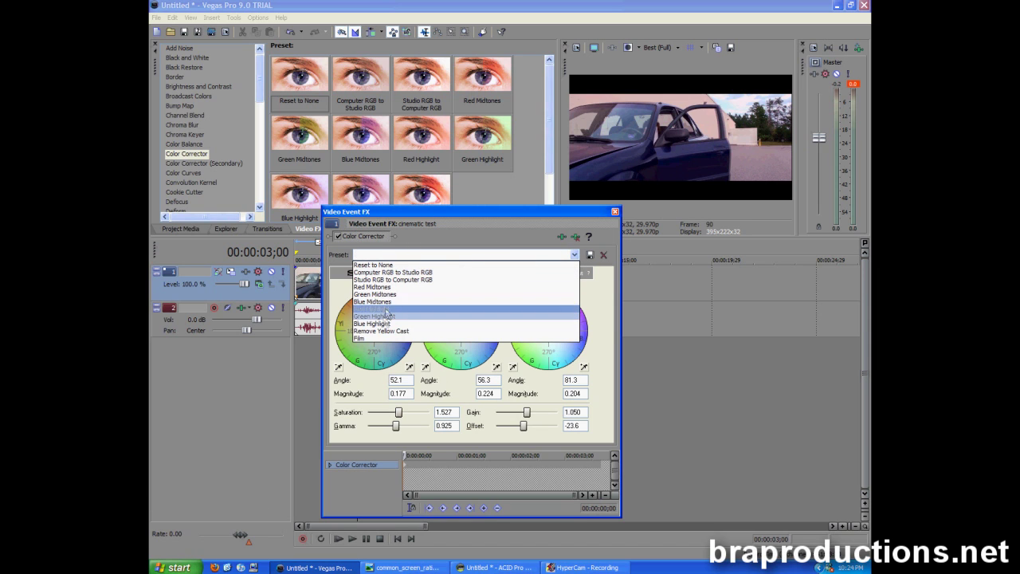
pyautogui.click(376, 340)
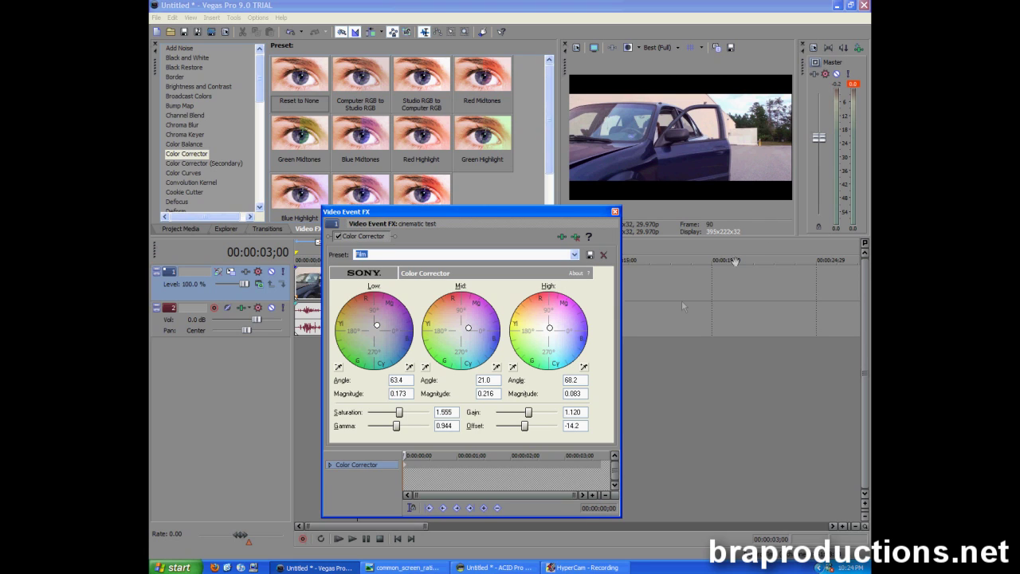
pyautogui.click(614, 212)
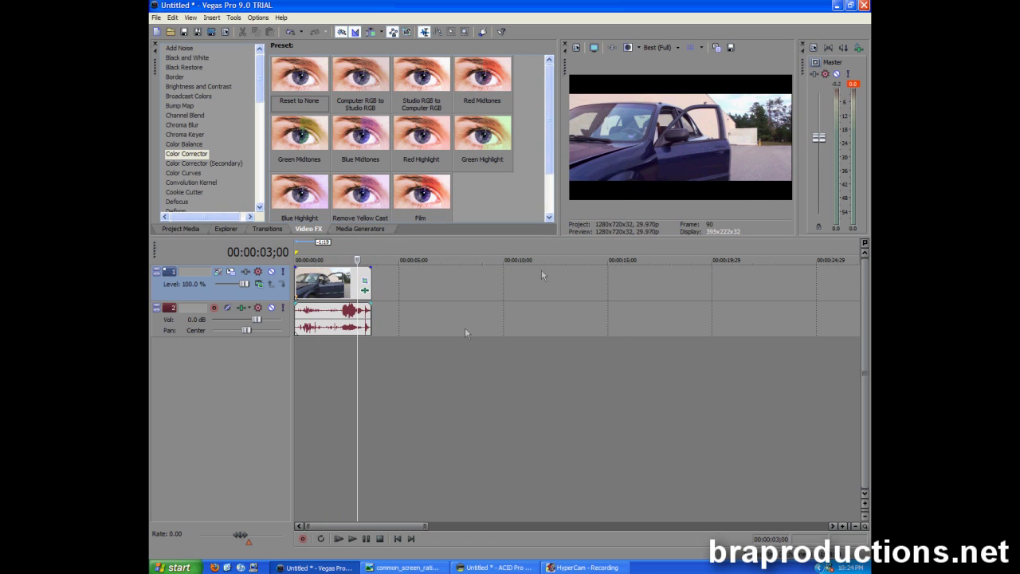
# - Put the playhead at 00:00:02;07 and drag the Subtle Film Grain preset onto the car clip
pyautogui.click(342, 350)
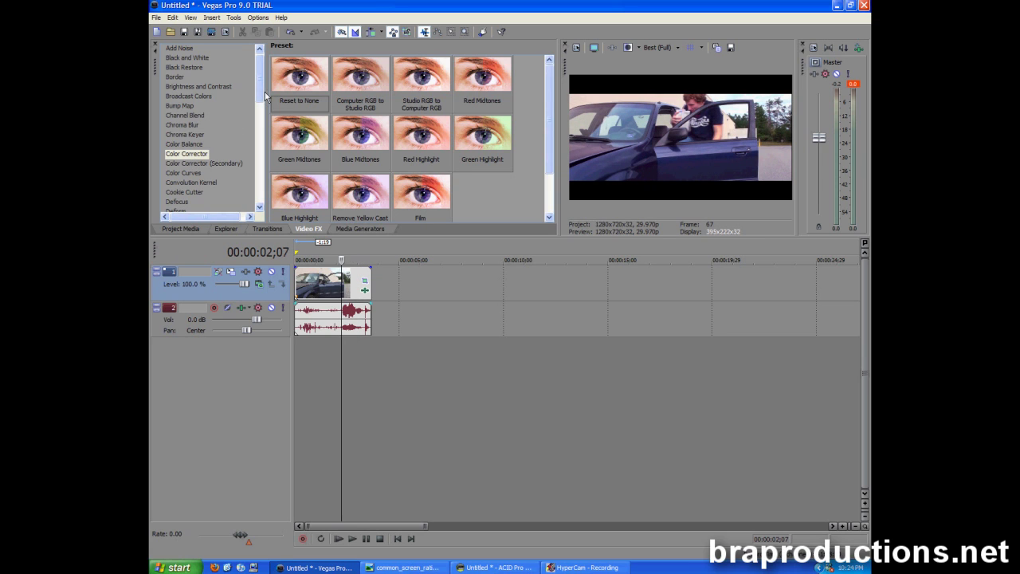
pyautogui.moveTo(263, 91); pyautogui.dragTo(261, 122)
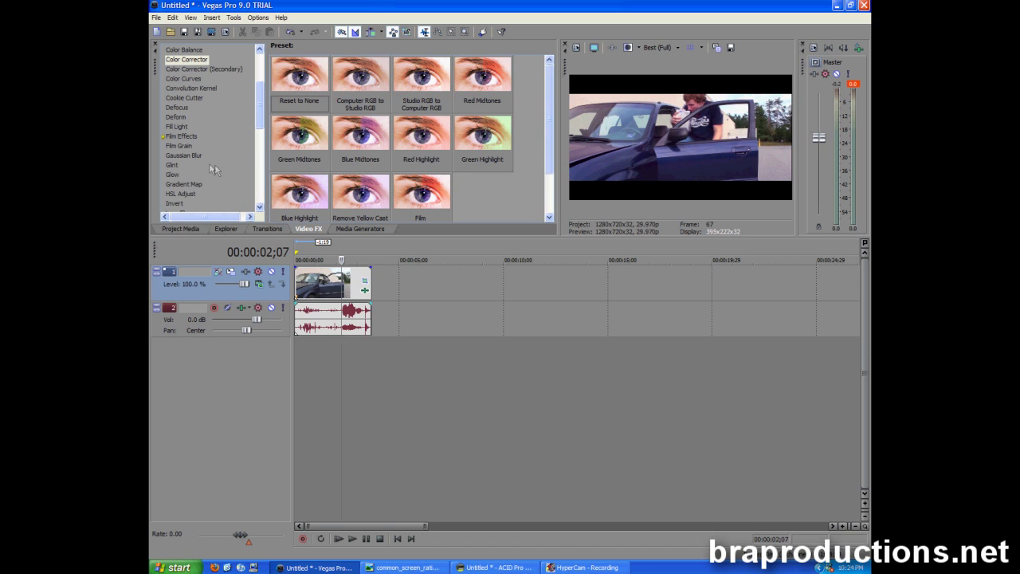
pyautogui.click(180, 147)
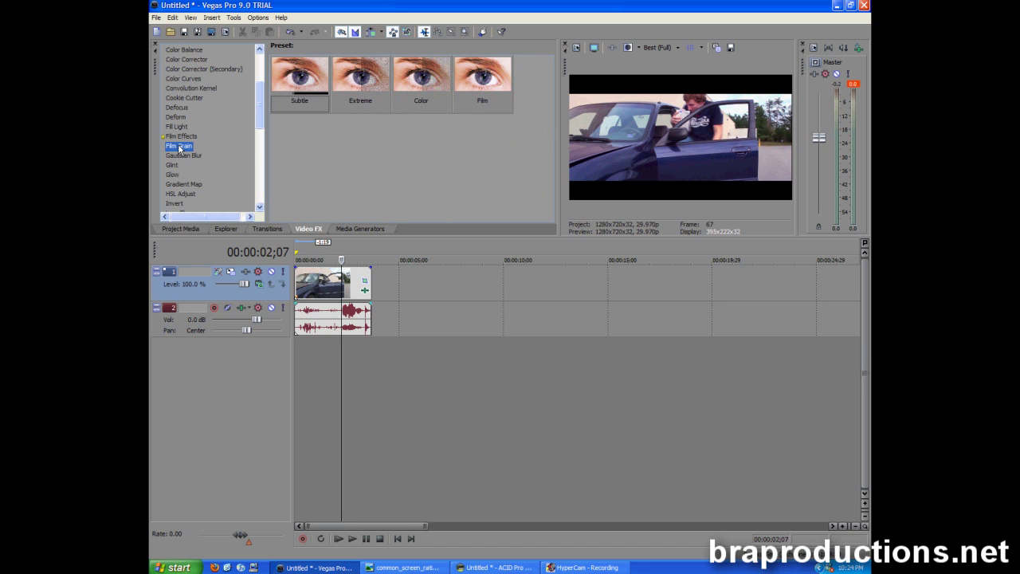
pyautogui.moveTo(301, 79); pyautogui.dragTo(333, 285)
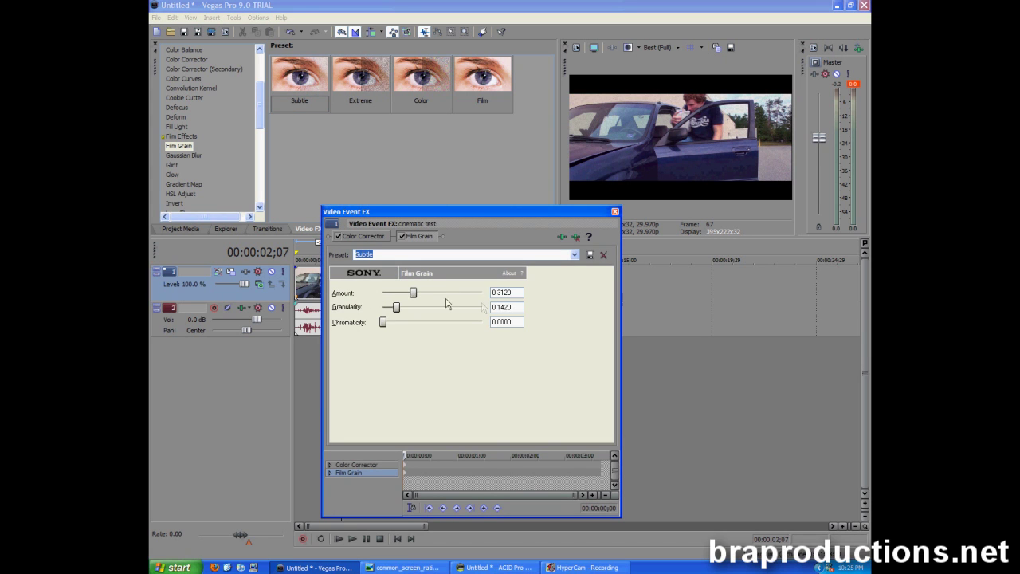
# - Set the Film Grain Amount to 0.0500 and pick the Film preset from the dropdown
pyautogui.moveTo(414, 293); pyautogui.dragTo(483, 293)
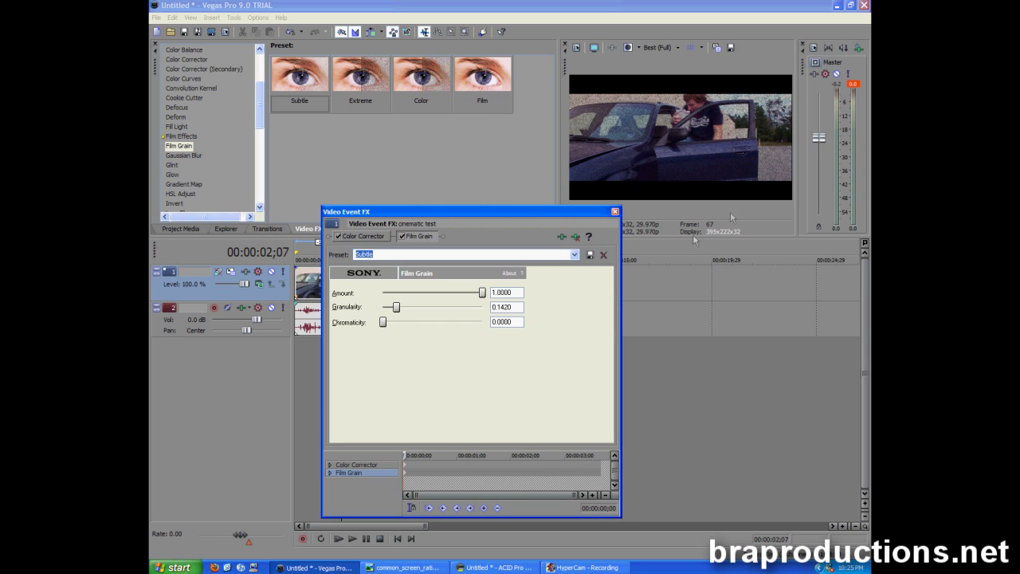
pyautogui.moveTo(482, 298); pyautogui.dragTo(387, 296)
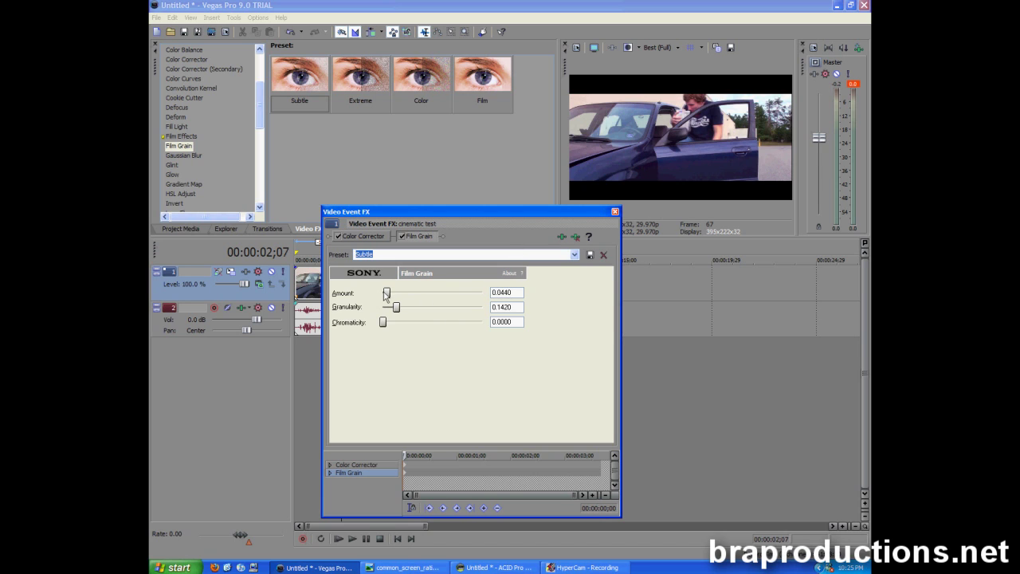
pyautogui.doubleClick(516, 293)
pyautogui.write('0.05')
pyautogui.press('Return')
pyautogui.click(575, 255)
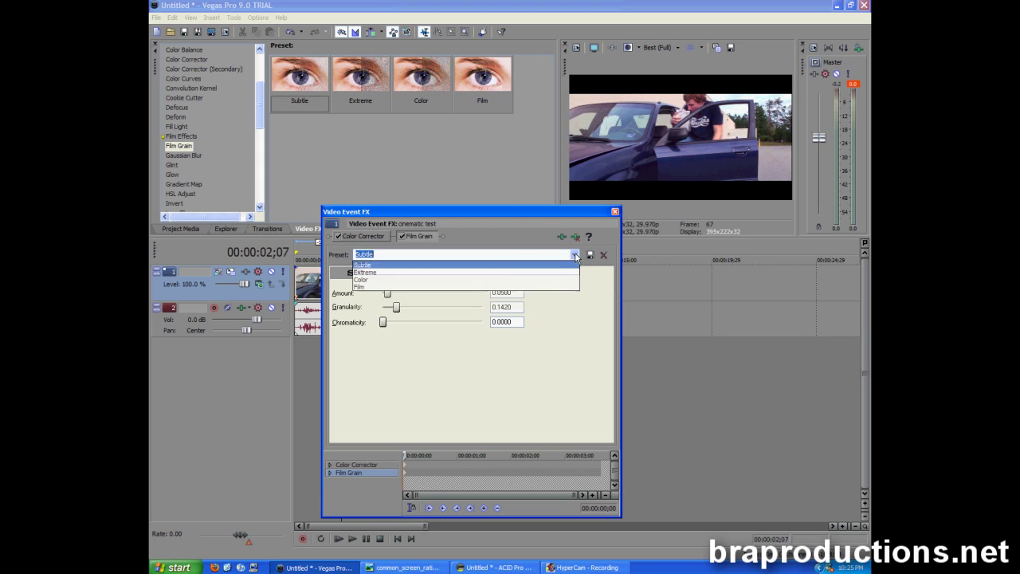
pyautogui.click(370, 288)
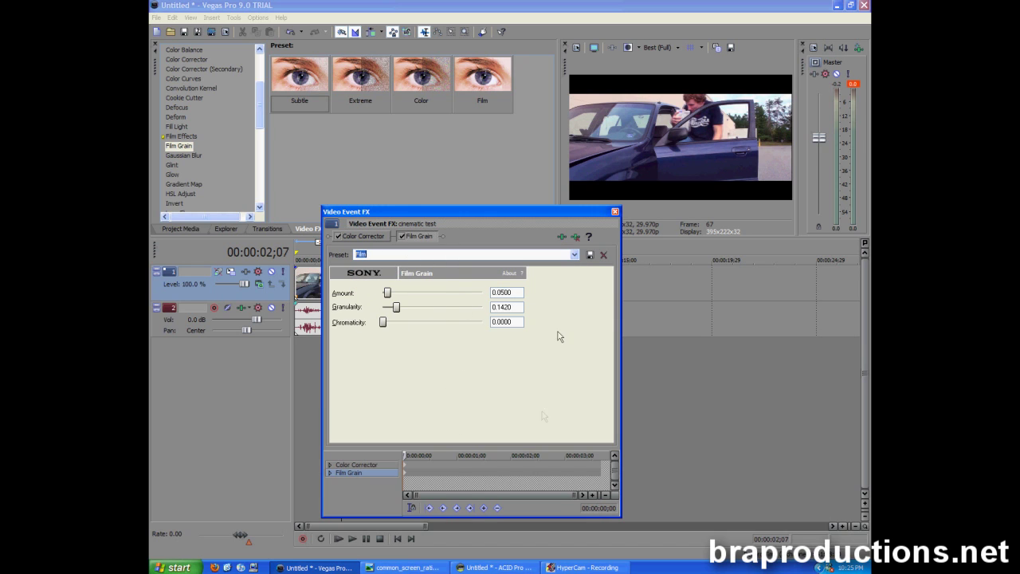
# - Close the FX window, play the graded clip from the start, then pause and return to the beginning
pyautogui.click(614, 211)
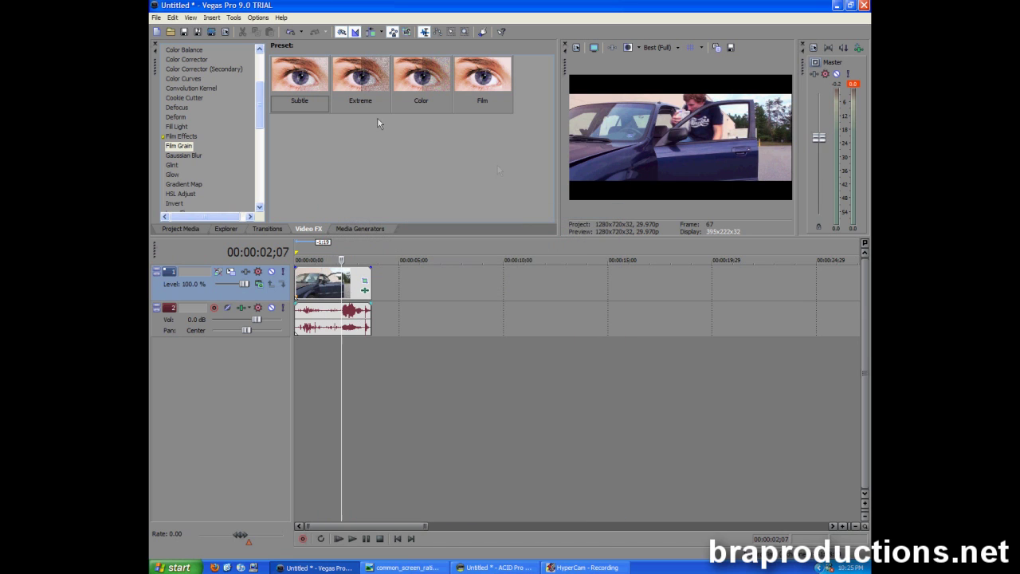
pyautogui.click(311, 365)
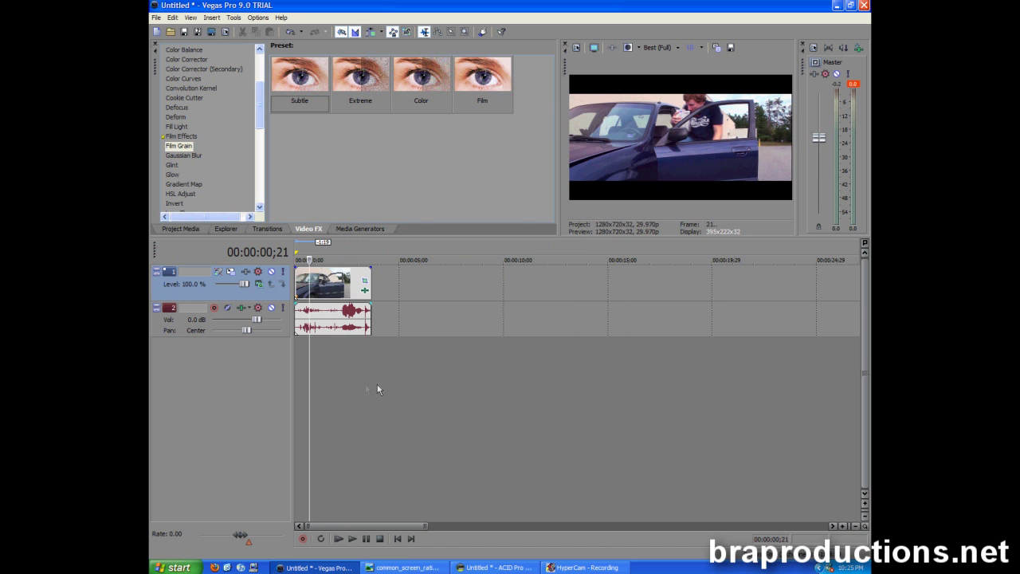
pyautogui.click(397, 538)
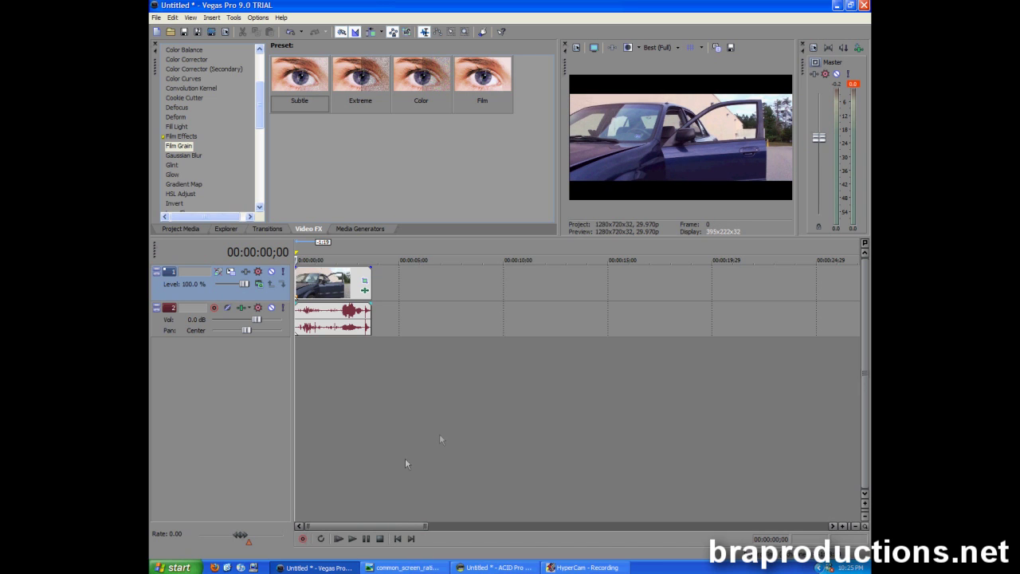
pyautogui.click(351, 539)
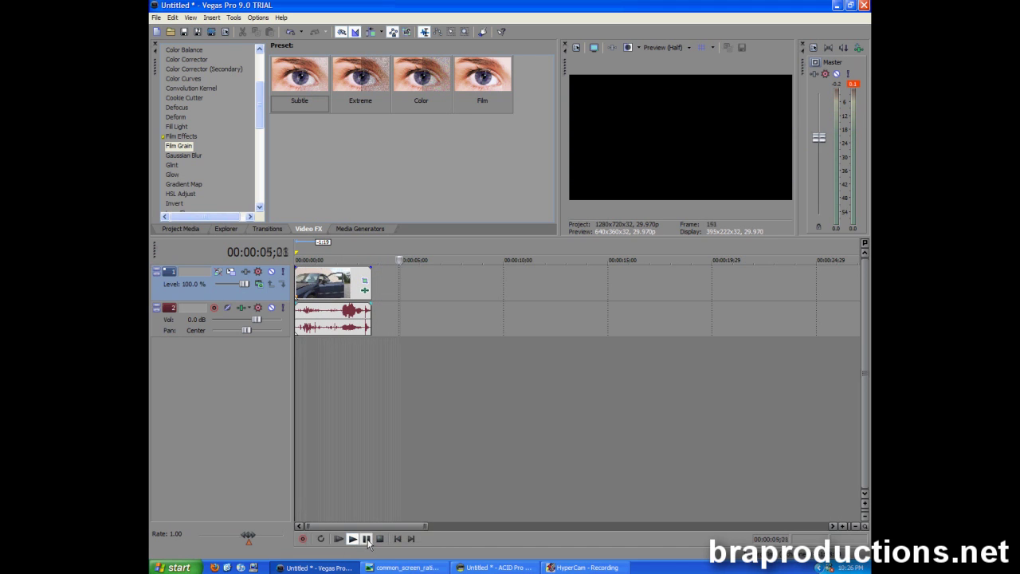
pyautogui.click(366, 541)
pyautogui.click(397, 538)
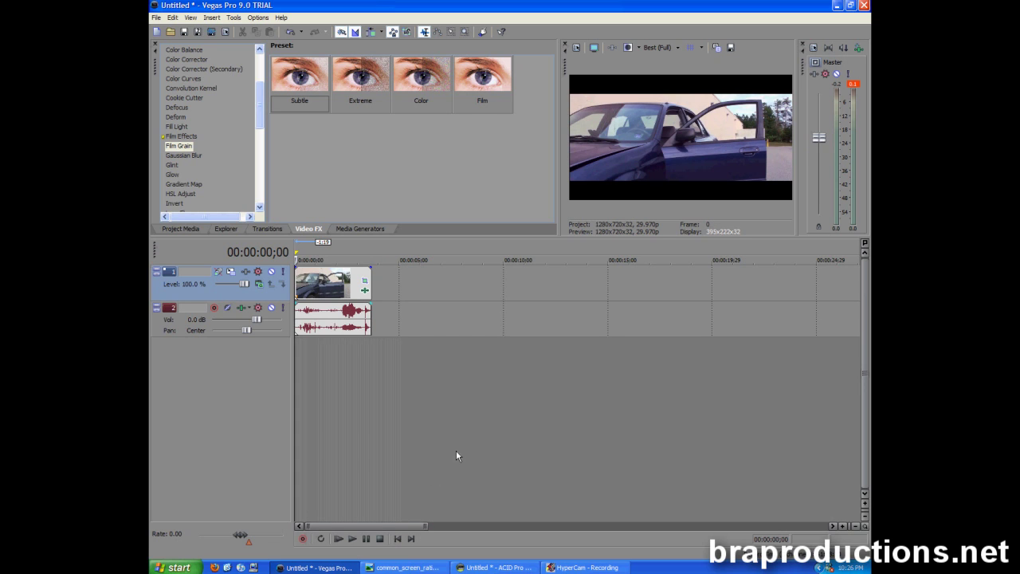